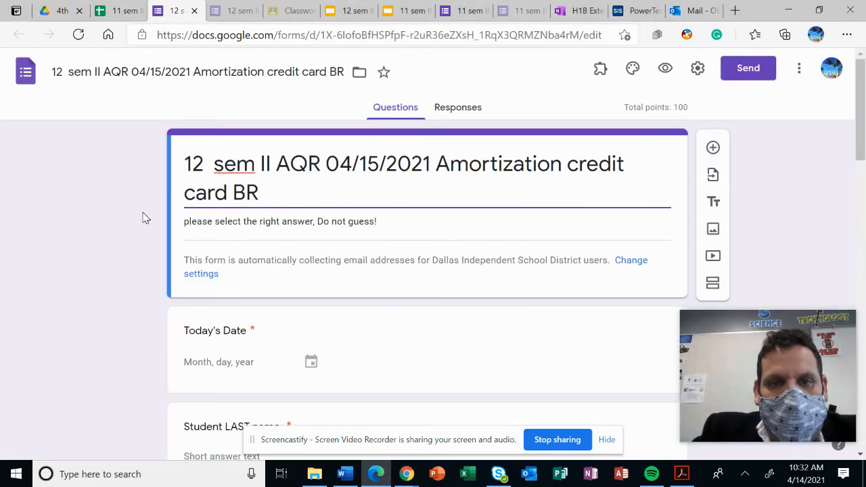
Review the Amortization credit card form's questions, including date, student name, ID number, period and the yes/no items
scroll(153, 265, down, 5)
scroll(153, 265, down, 3)
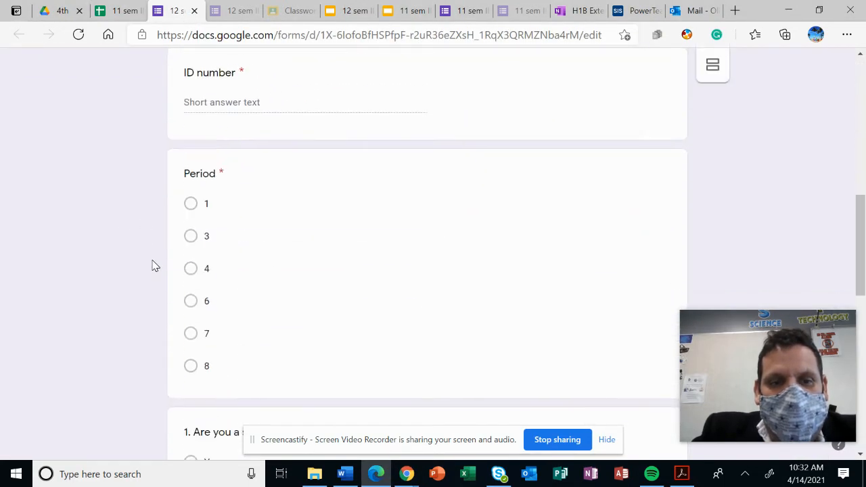
scroll(153, 265, up, 3)
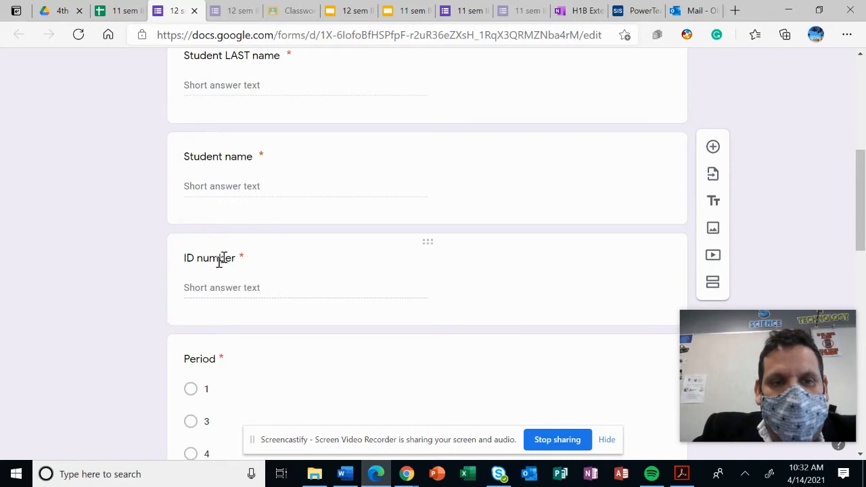
scroll(238, 270, down, 6)
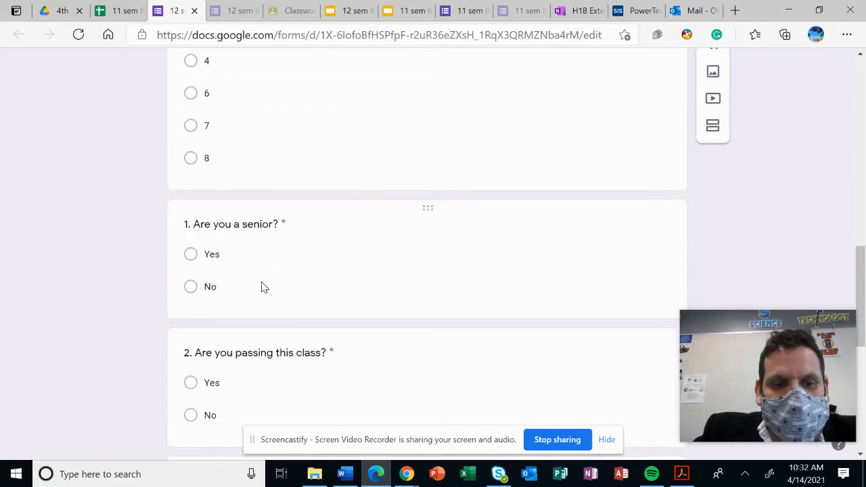
scroll(263, 286, up, 6)
scroll(260, 285, up, 5)
scroll(261, 286, down, 3)
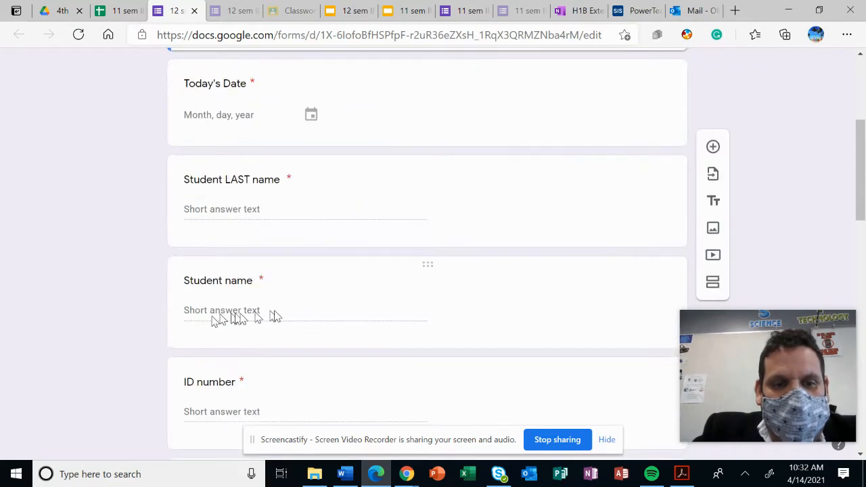
scroll(293, 315, up, 3)
scroll(291, 313, down, 4)
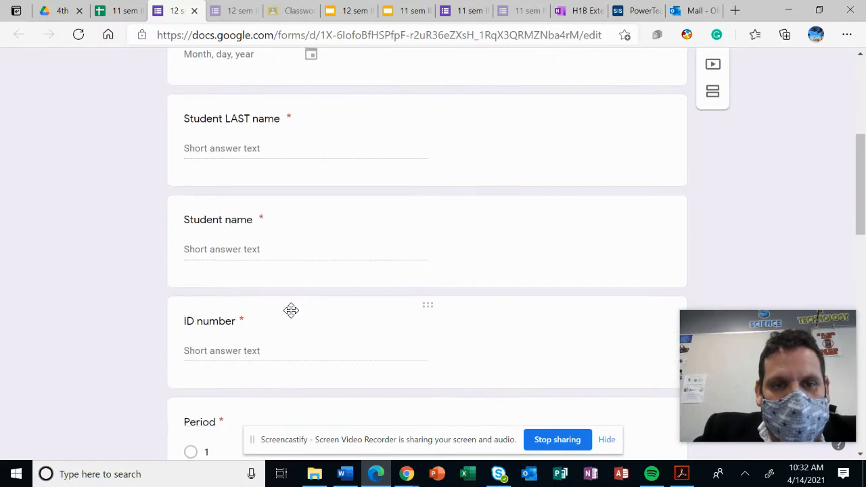
scroll(292, 313, down, 10)
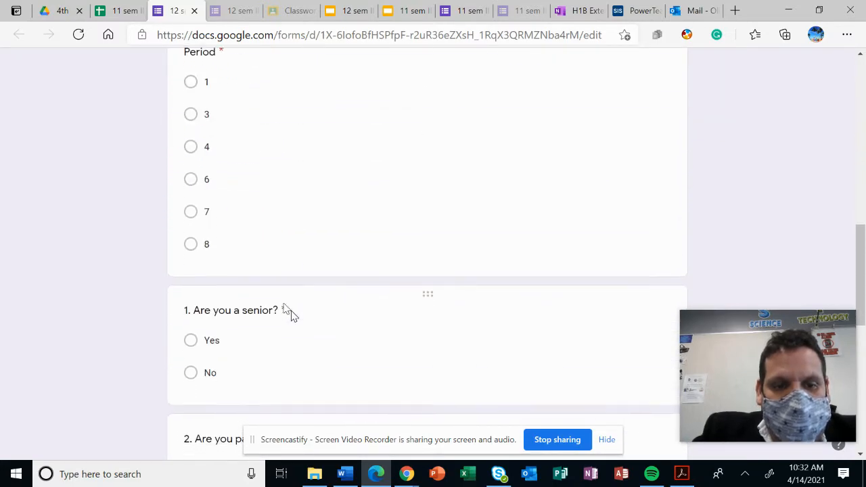
scroll(290, 308, up, 5)
scroll(289, 308, up, 10)
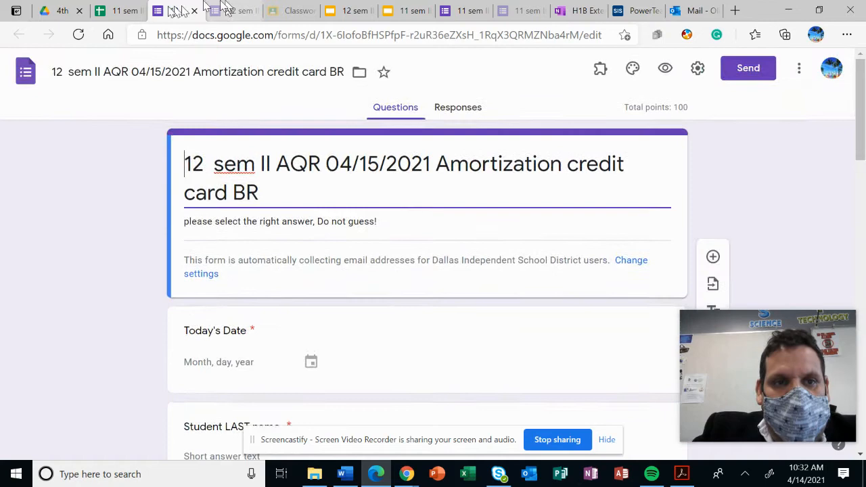
In the 04/12/2021 Exponential function applications DOL responses spreadsheet, format the Score column as Number
click(124, 17)
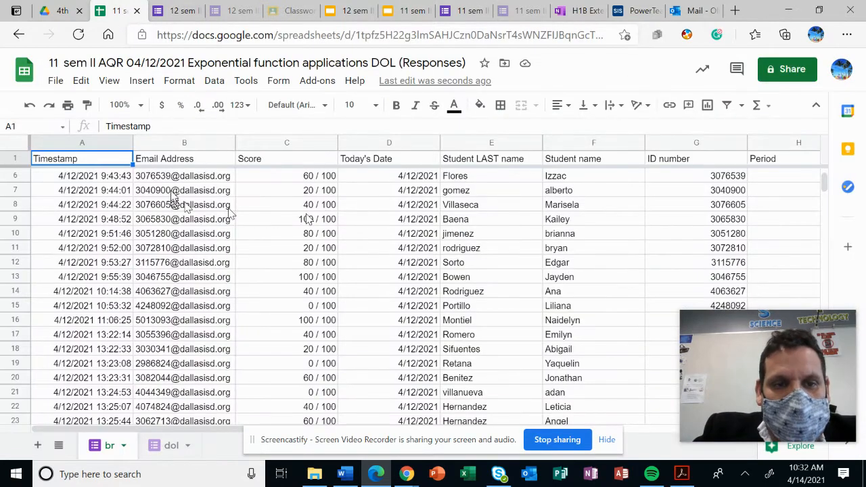
click(293, 141)
click(179, 81)
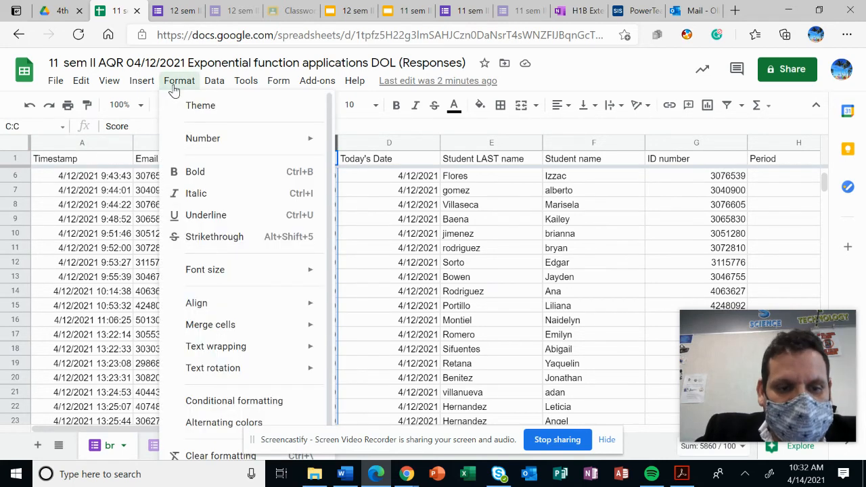
mouse_move(222, 146)
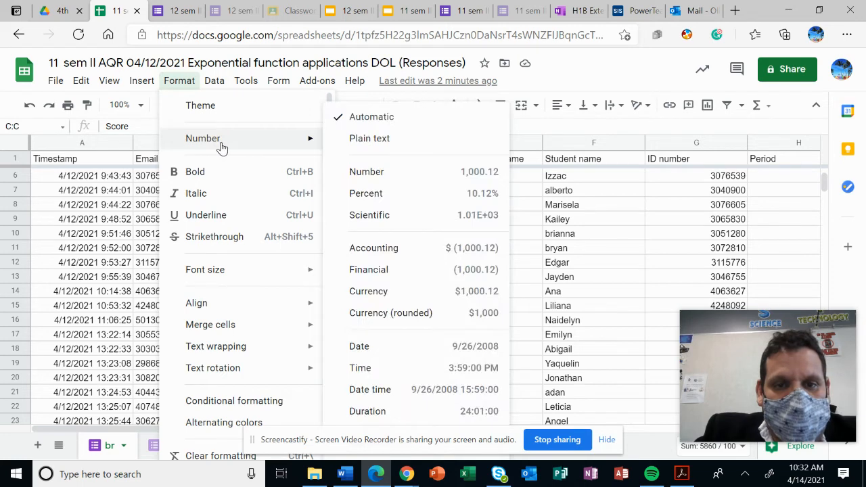
click(395, 179)
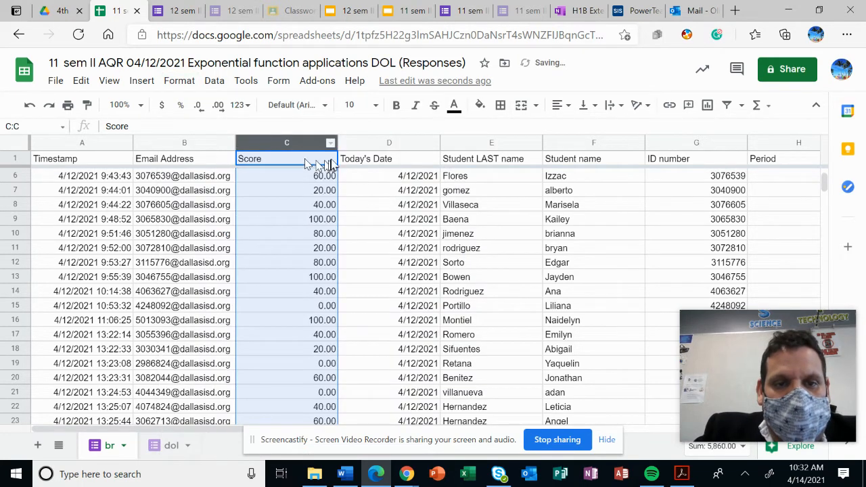
click(348, 177)
Insert two blank columns between the Email Address and Score columns
click(265, 143)
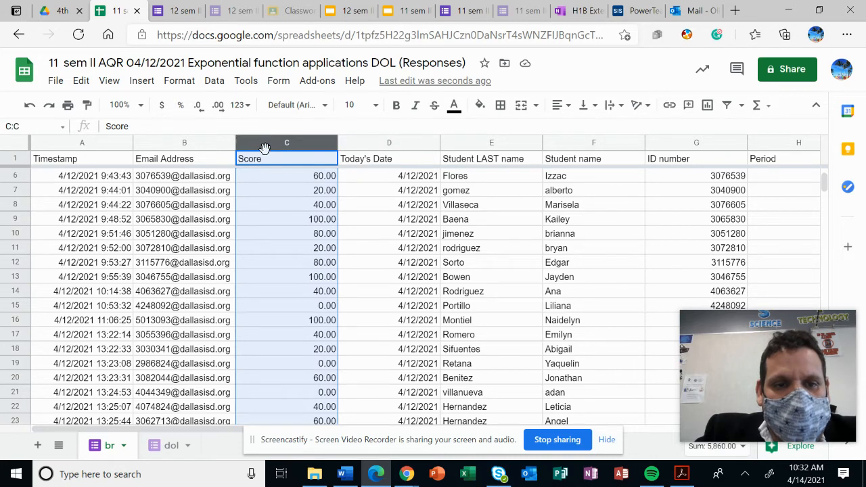
right_click(264, 148)
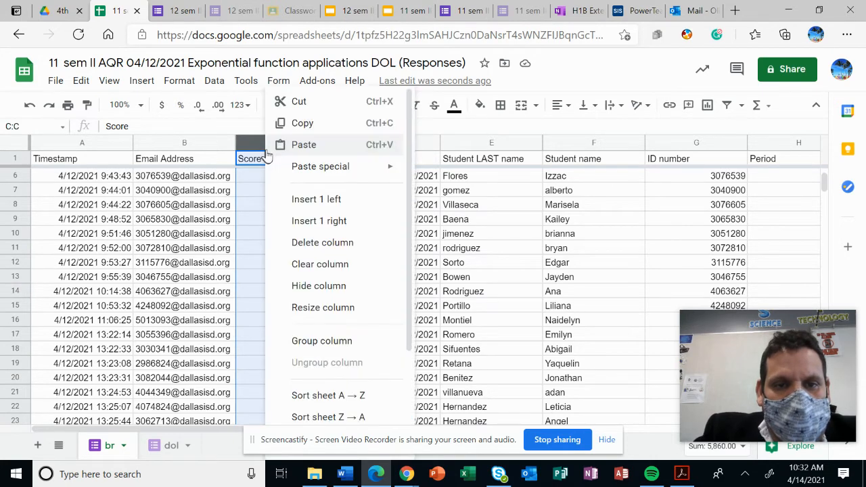
click(309, 202)
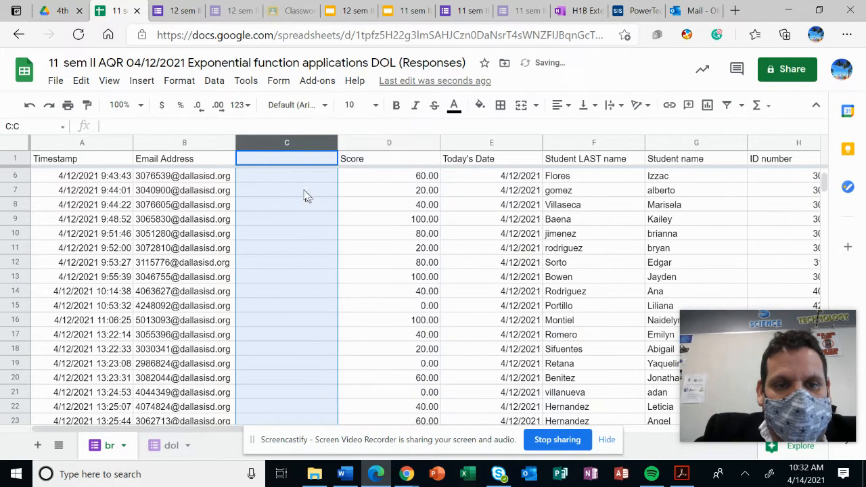
click(381, 215)
click(271, 143)
right_click(273, 148)
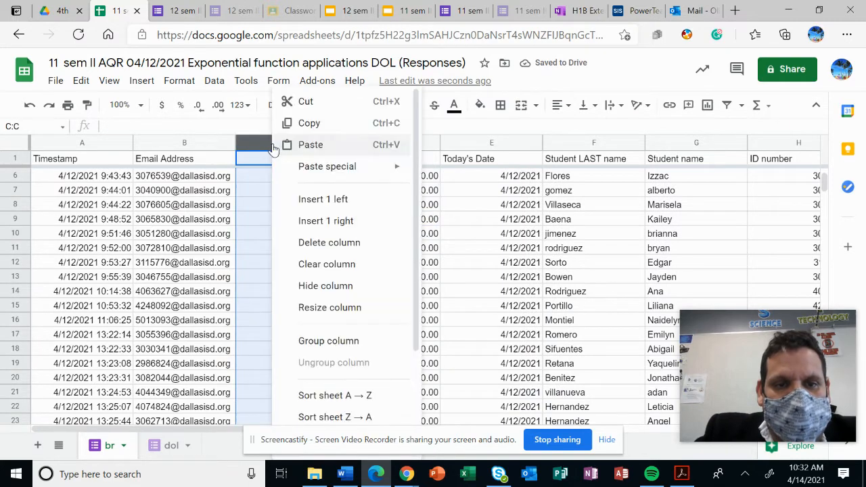
click(310, 200)
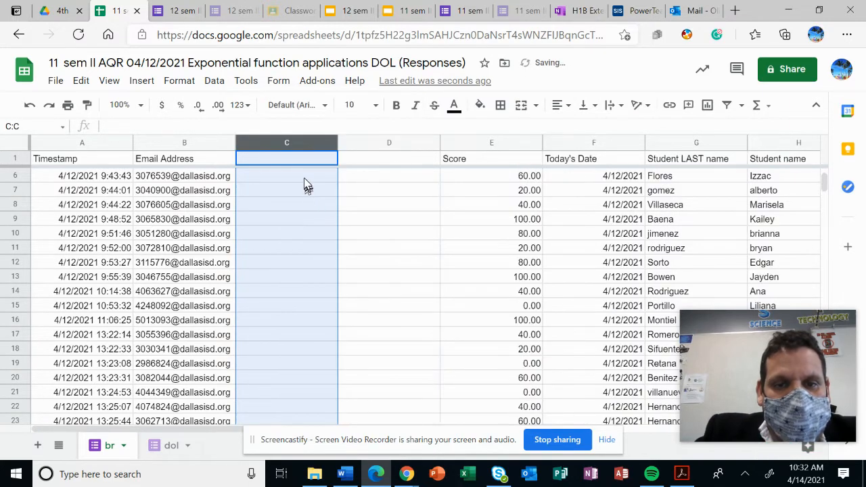
click(306, 180)
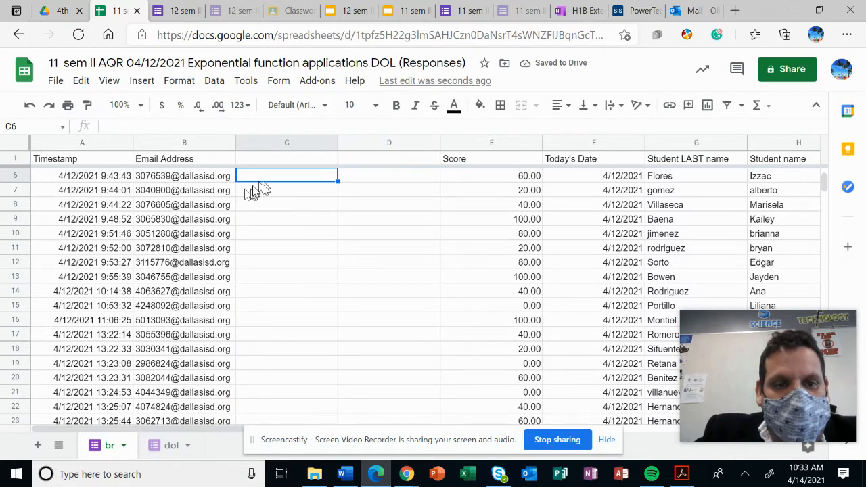
Enter =left(b2,7) in C2 to extract the ID from the email address, and accept the suggested autofill for the column
scroll(257, 193, up, 2)
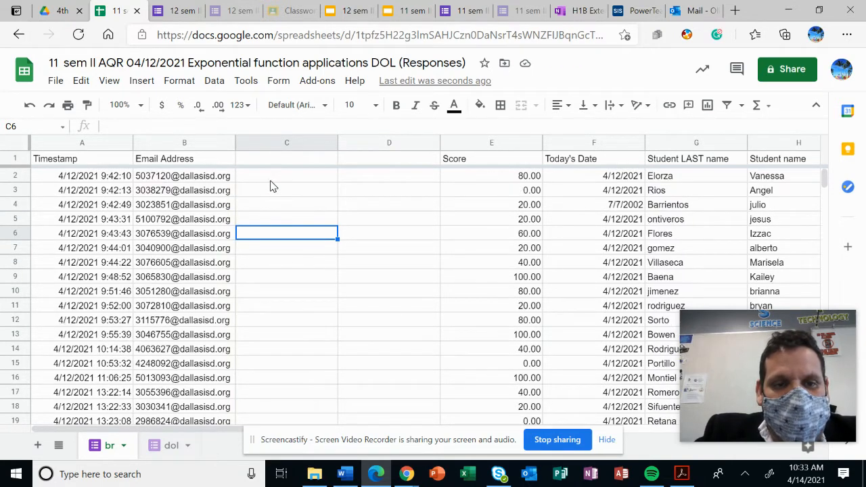
click(272, 185)
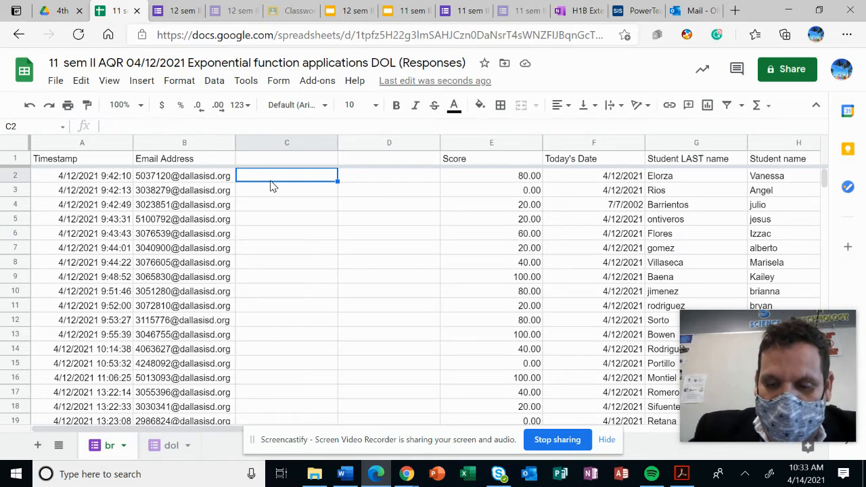
text(le)
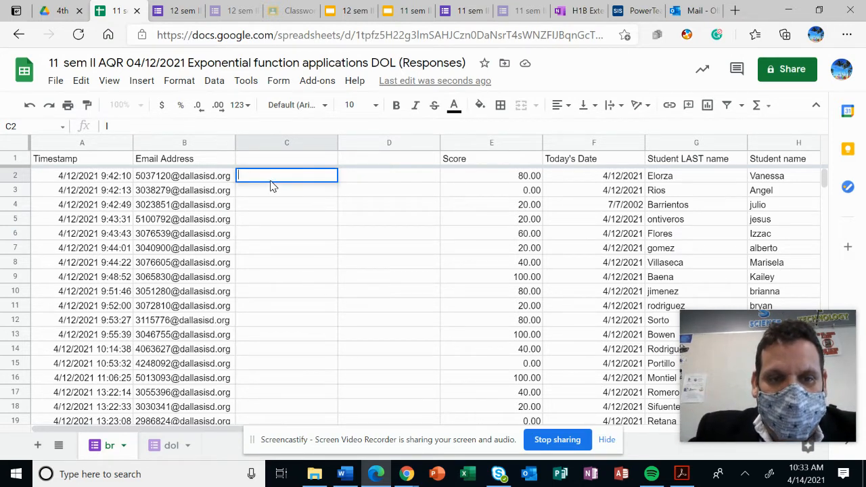
text(=left)
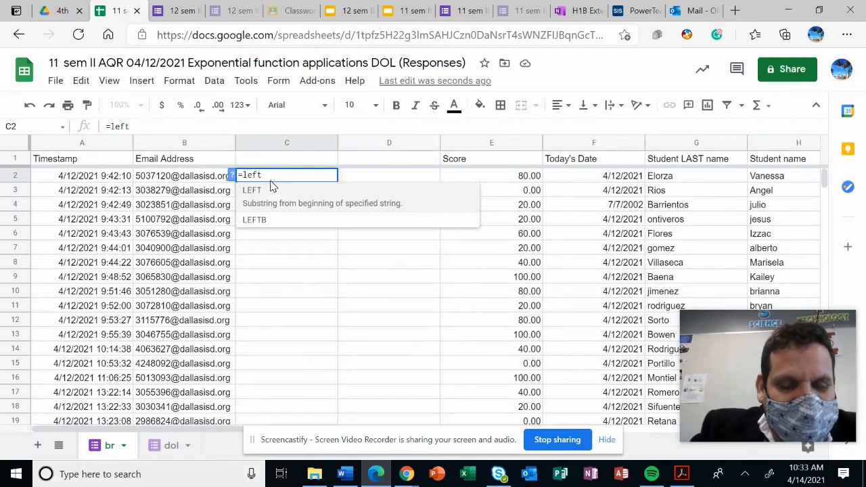
text(b)
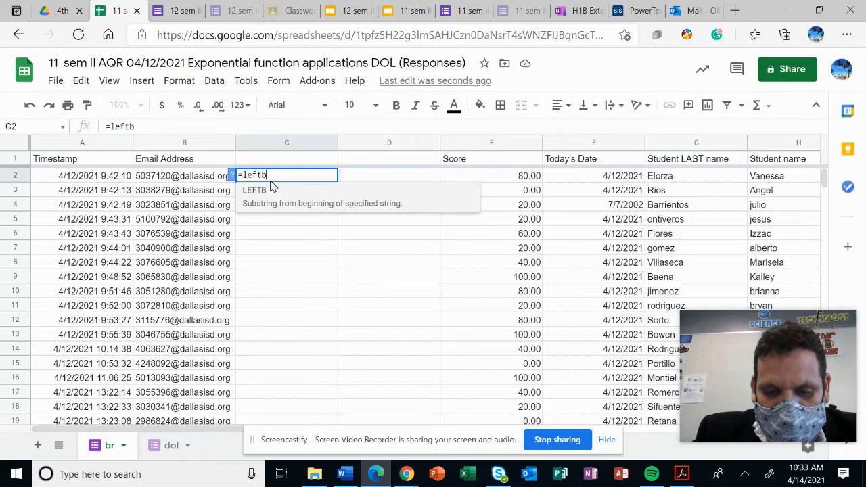
key(BackSpace)
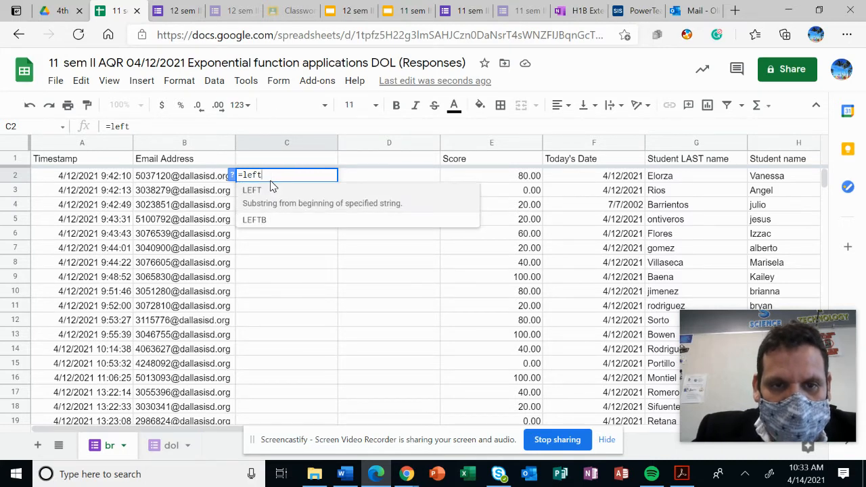
text(()
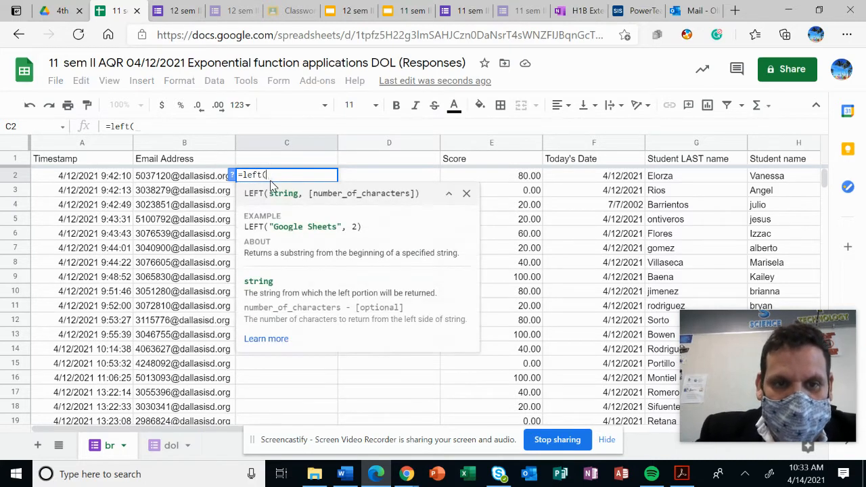
text(b)
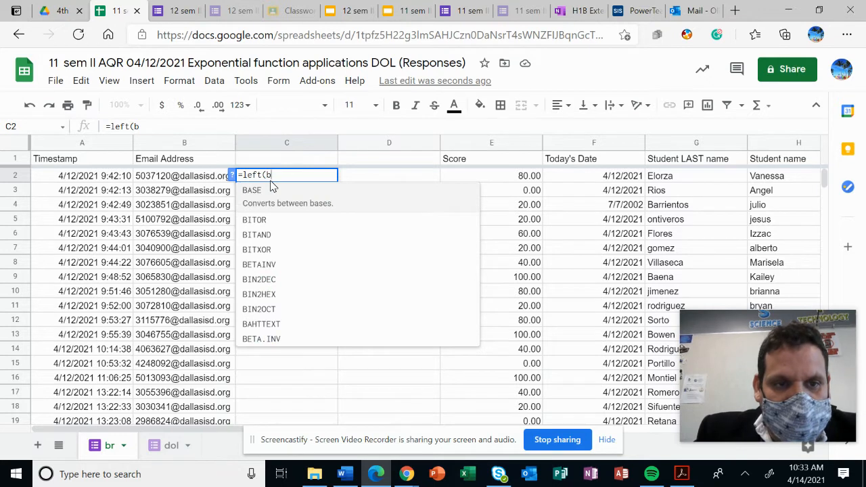
text(2)
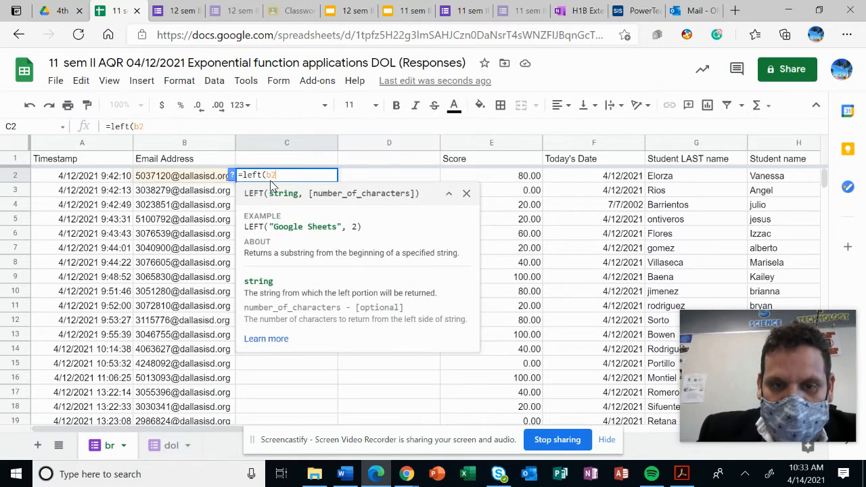
text(,)
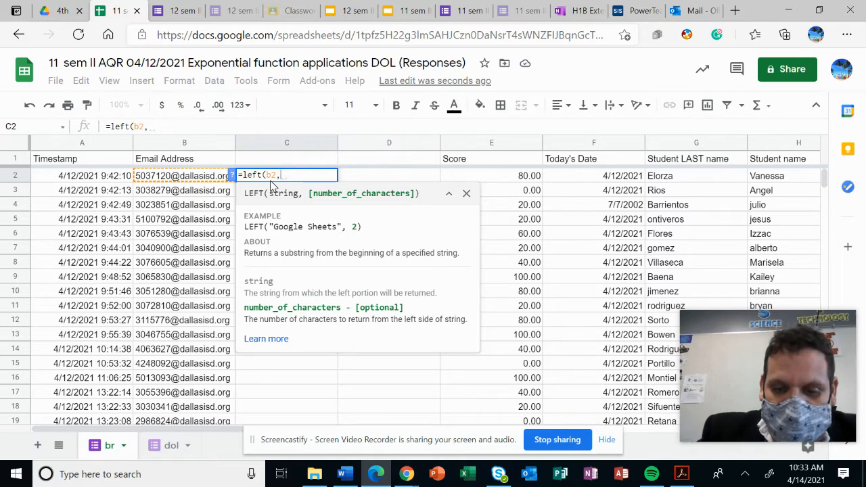
text(7)
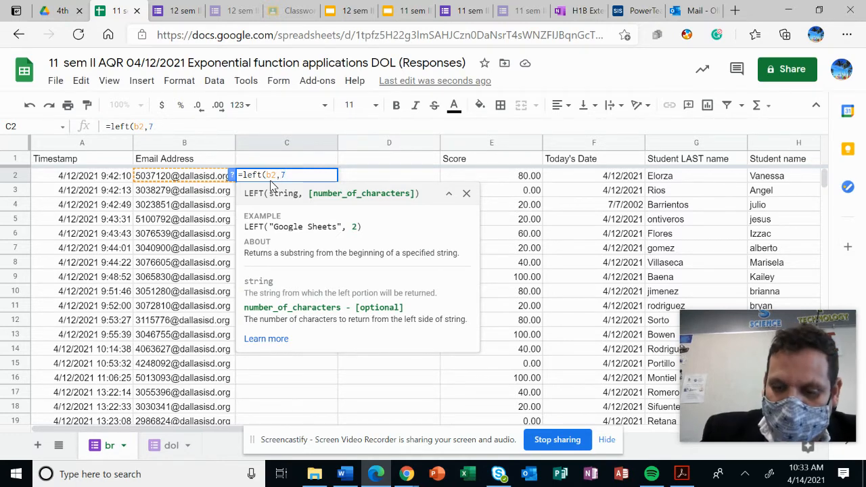
text())
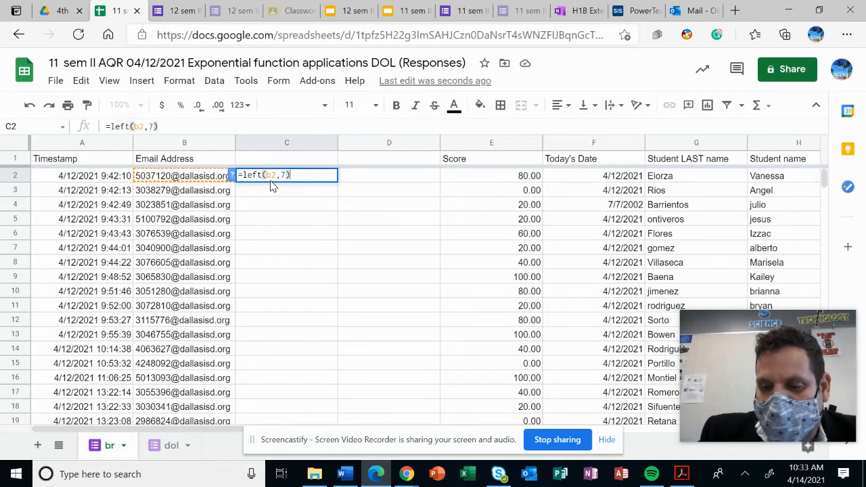
key(Return)
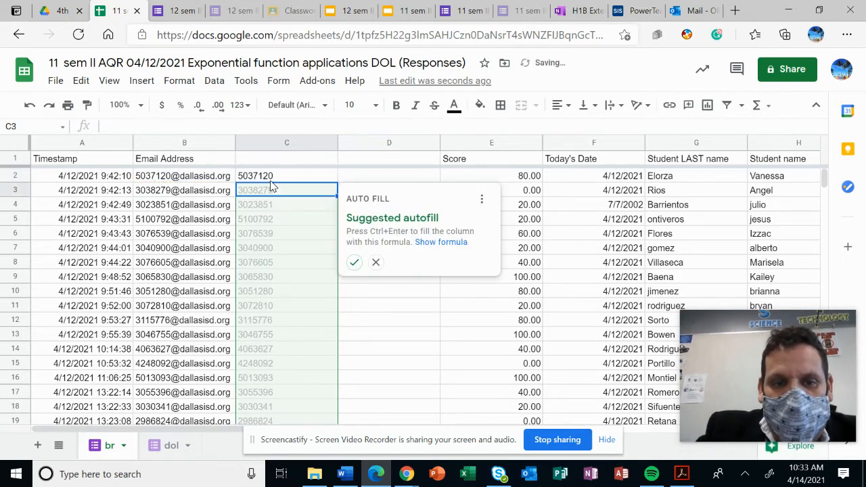
click(354, 262)
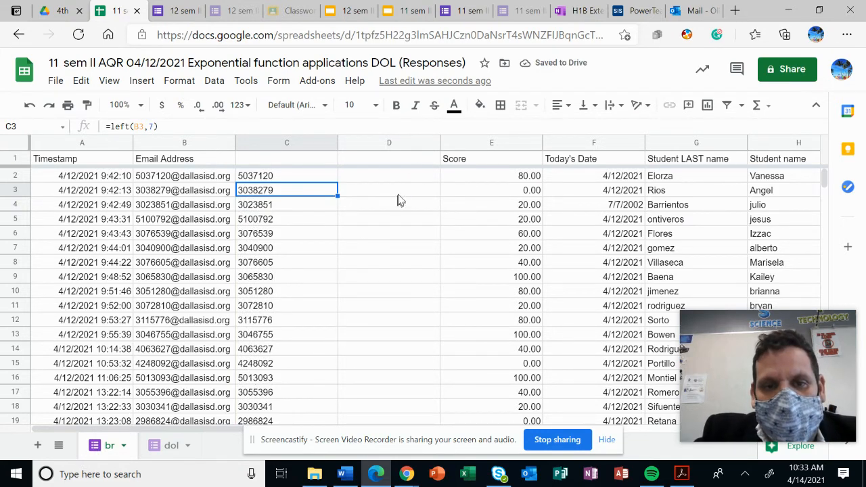
Insert the logical IF function into cell D2, in the blank column next to Score
click(405, 177)
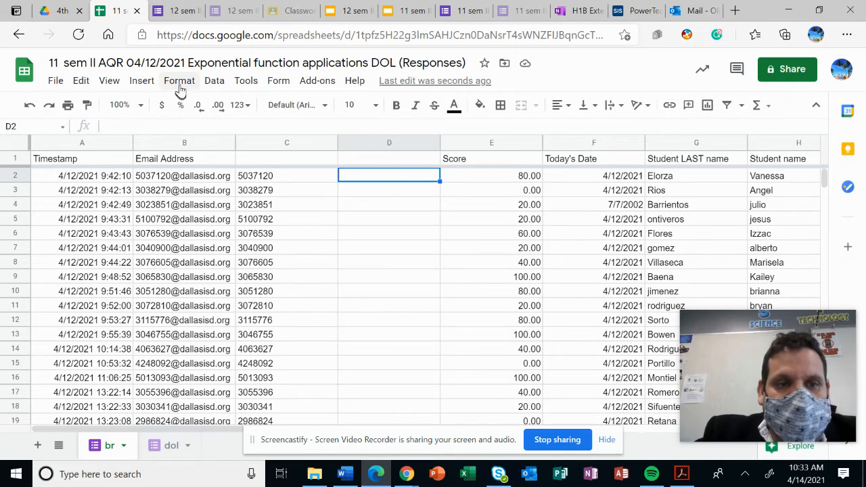
click(143, 83)
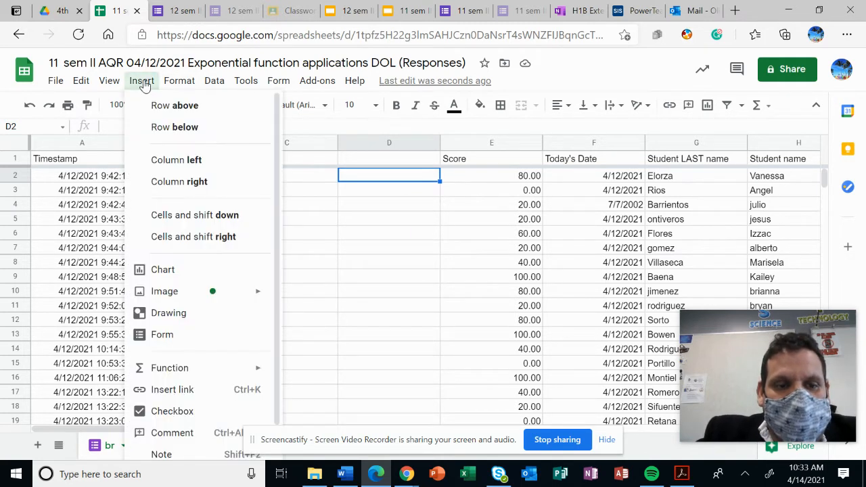
mouse_move(180, 375)
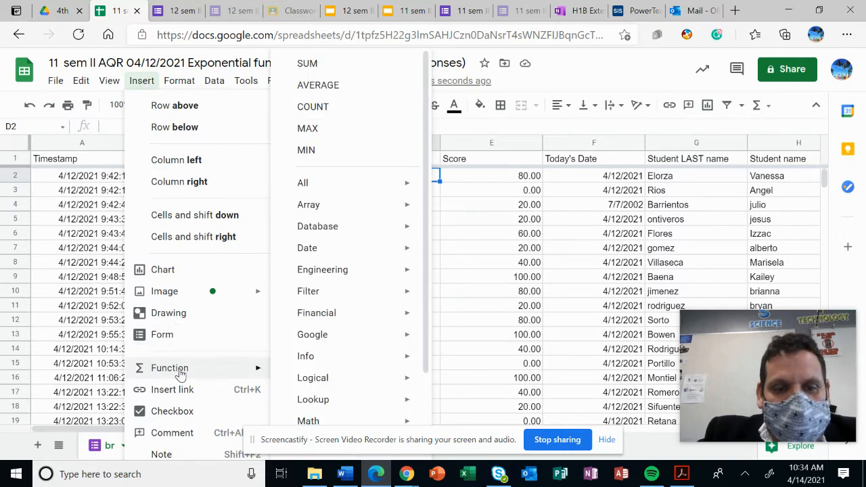
mouse_move(314, 377)
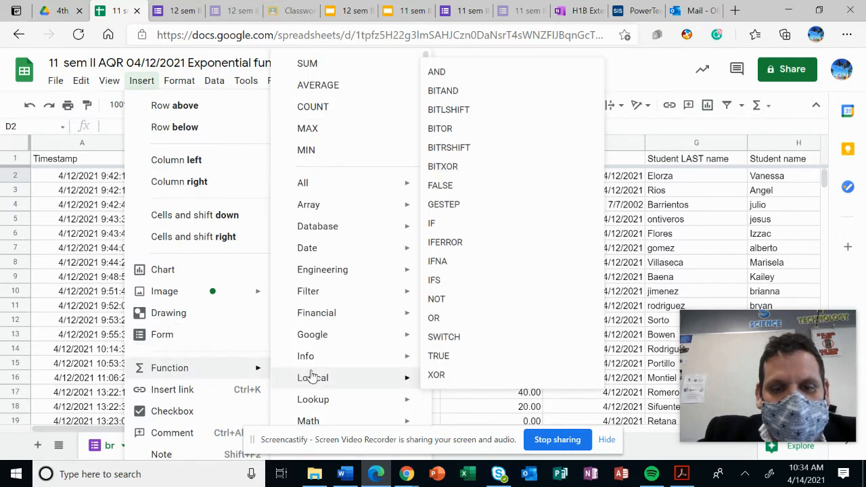
click(473, 225)
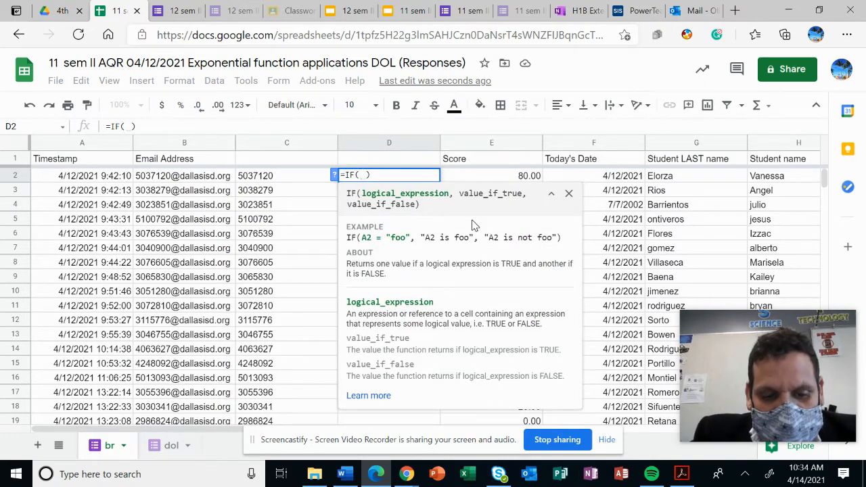
Complete the D2 formula as =IF(e2<70,70,e2) and accept the suggested autofill for the rest of the column
text(e)
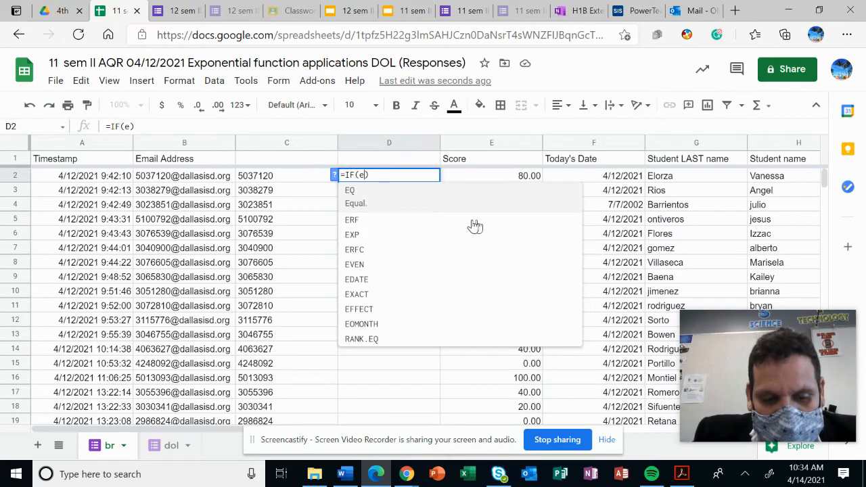
text(2)
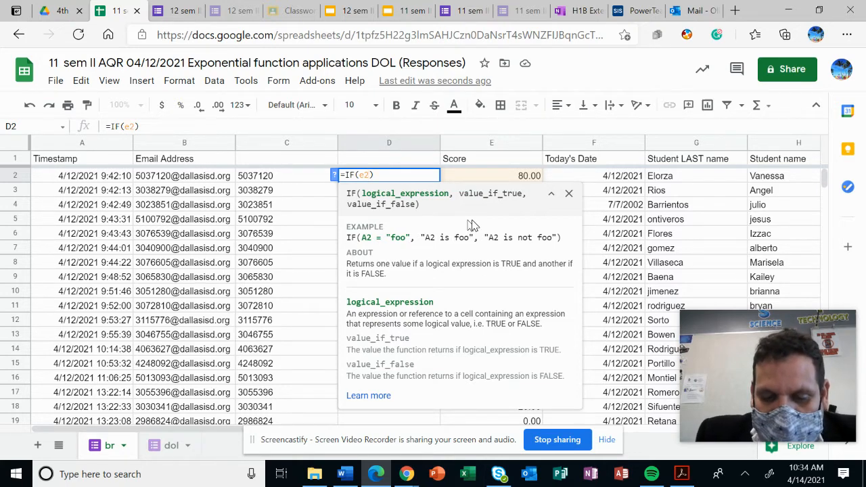
text(< )
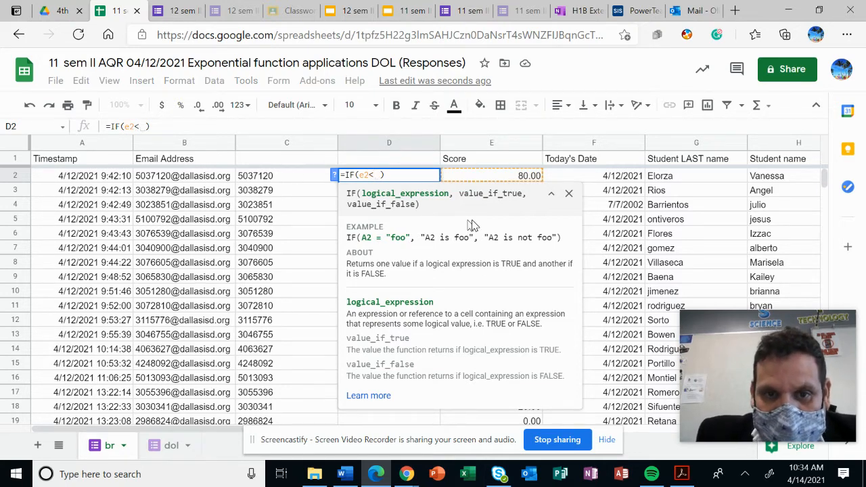
text(7)
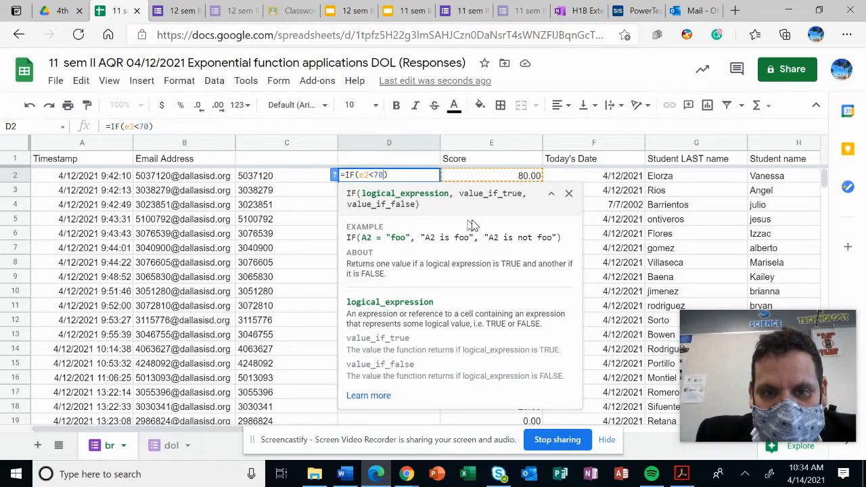
text(0)
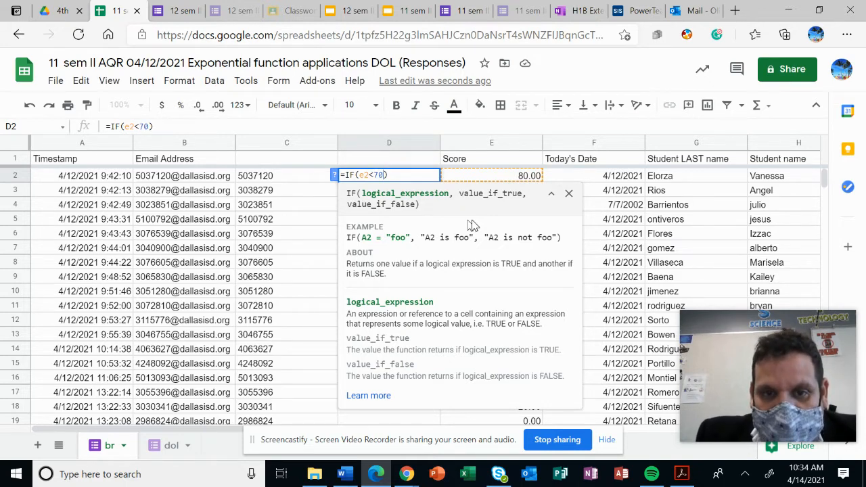
text(,)
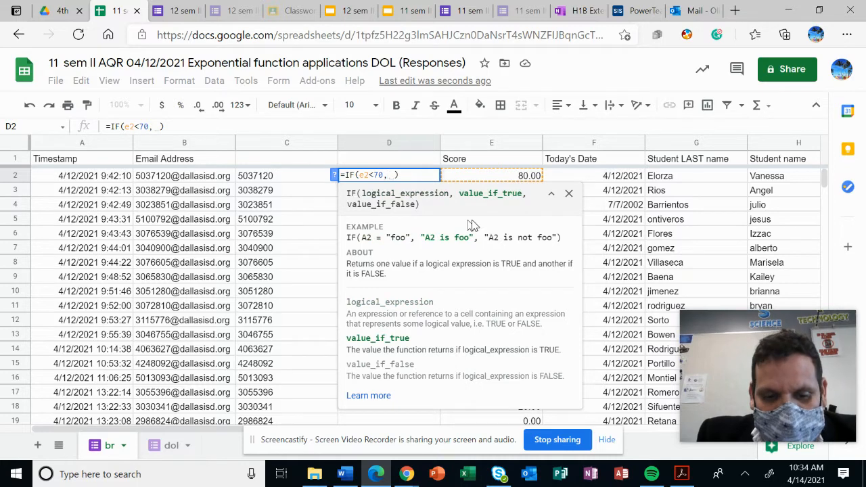
key(BackSpace)
text(70)
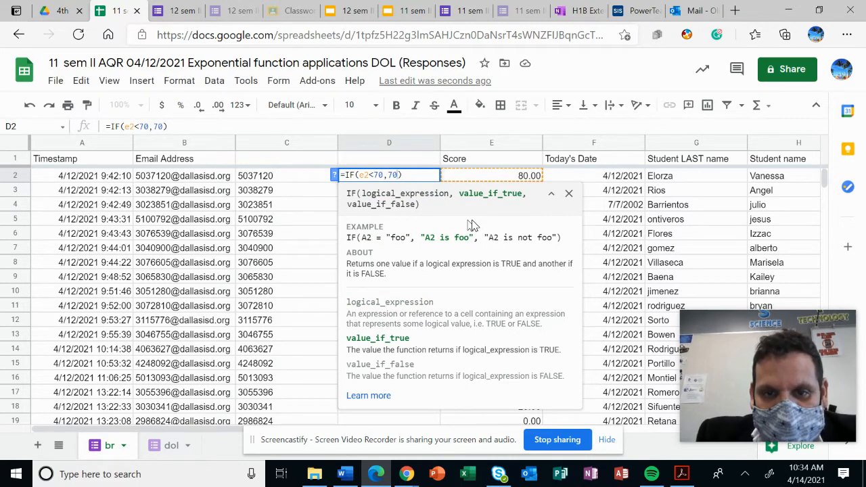
text(,)
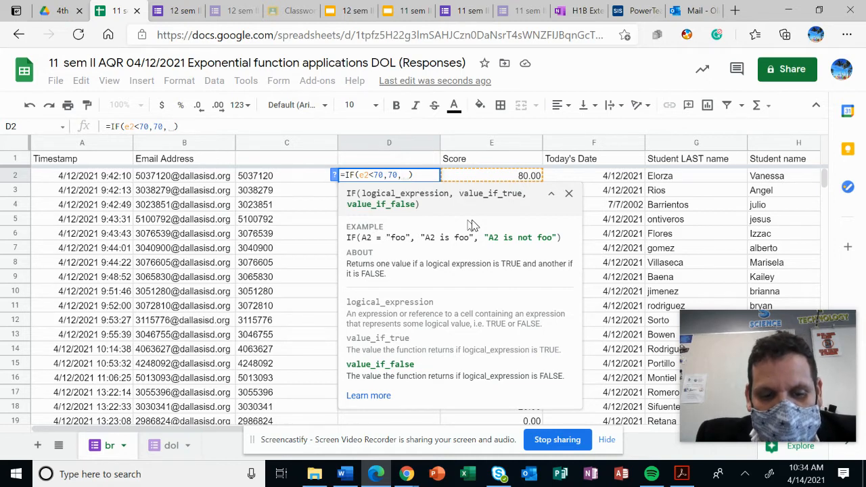
key(BackSpace)
text(e2)
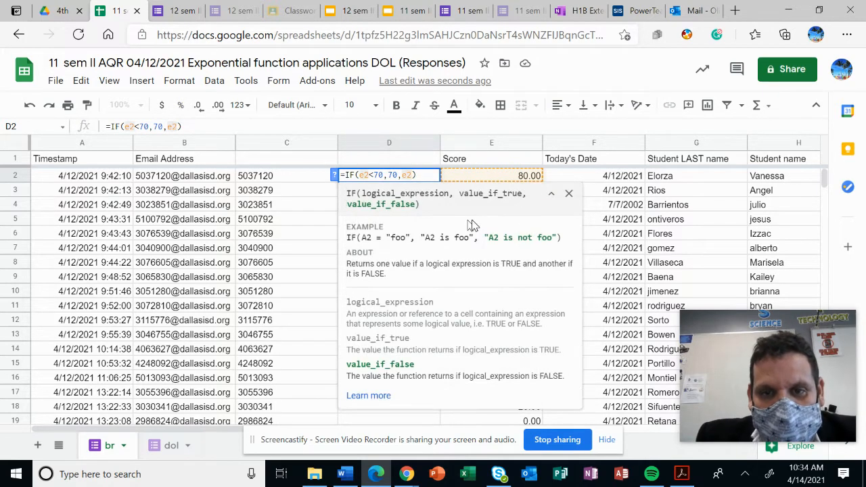
key(Return)
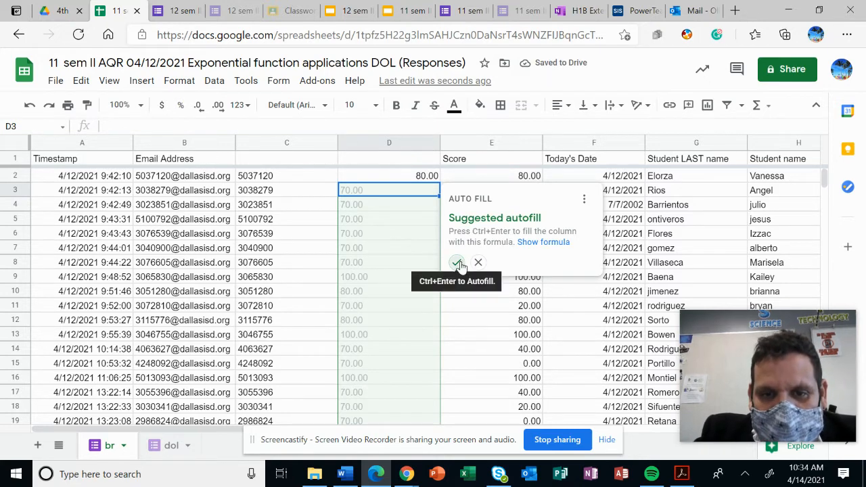
click(457, 261)
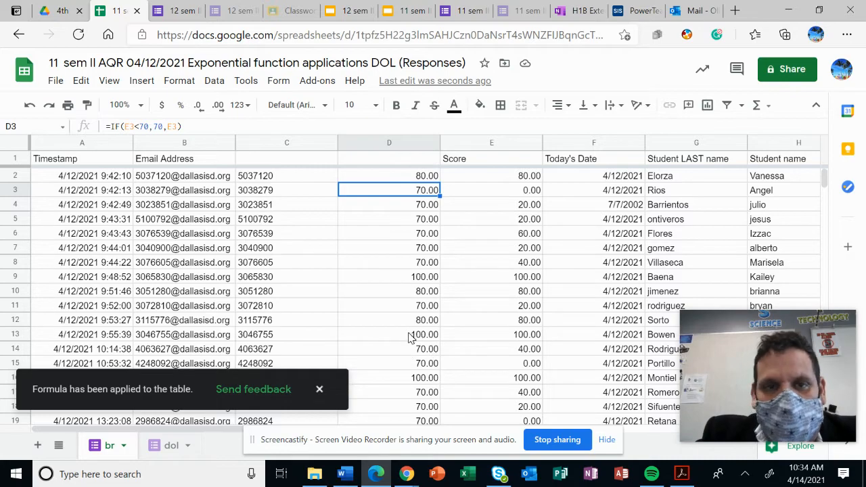
scroll(409, 338, down, 12)
scroll(400, 348, down, 8)
scroll(397, 348, up, 12)
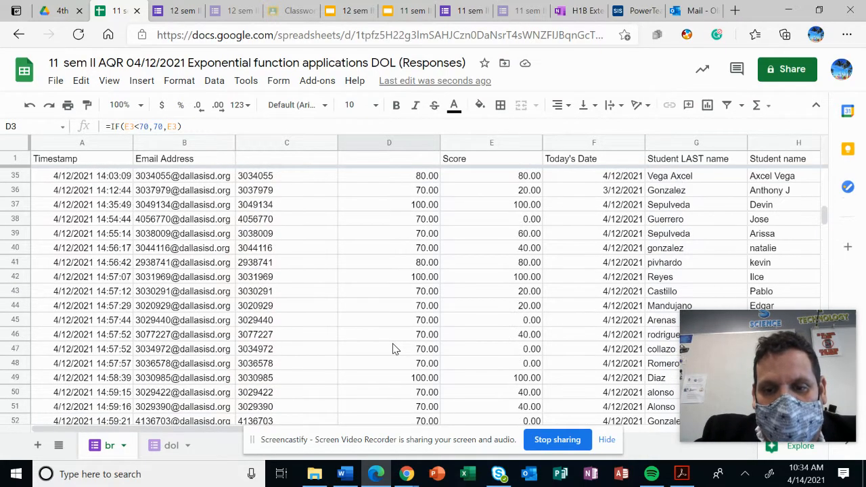
scroll(396, 349, up, 11)
drag(701, 320, 358, 247)
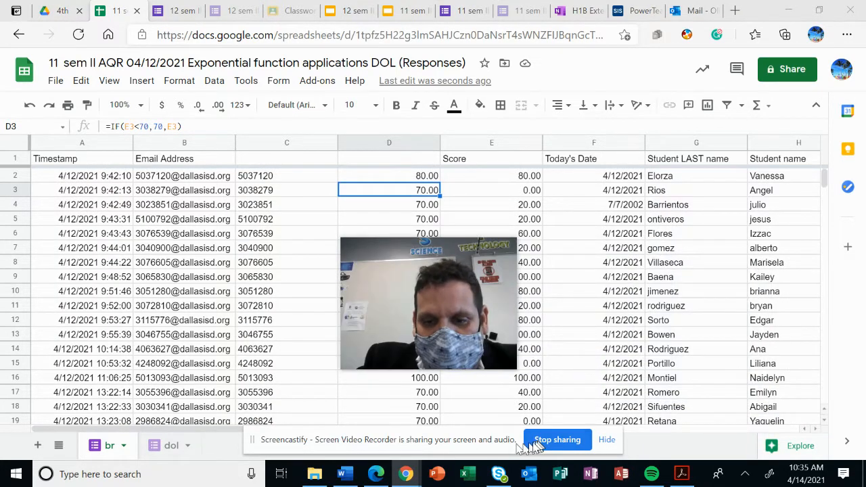
drag(484, 443, 340, 430)
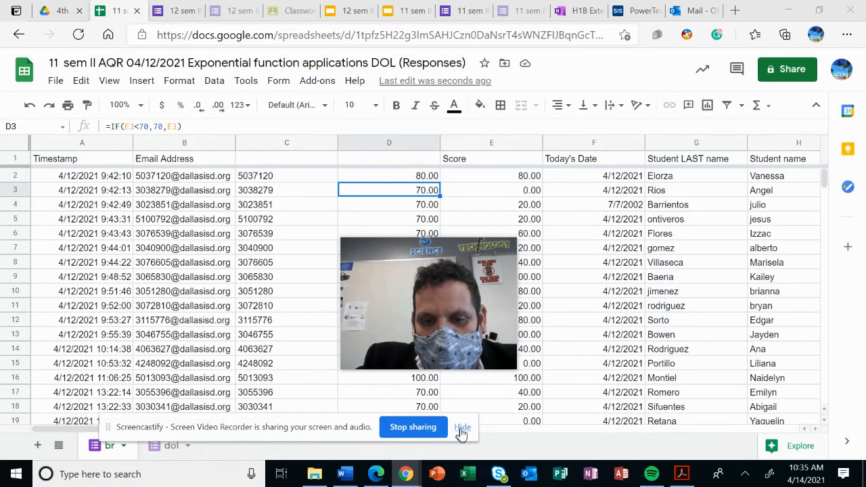
click(462, 434)
Sort the whole sheet by the Period column, A to Z, and check the row order
drag(277, 428, 350, 429)
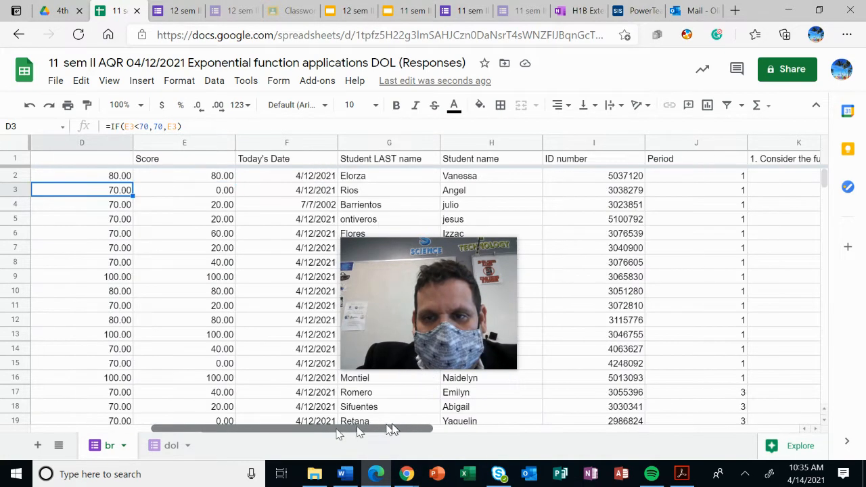
click(699, 142)
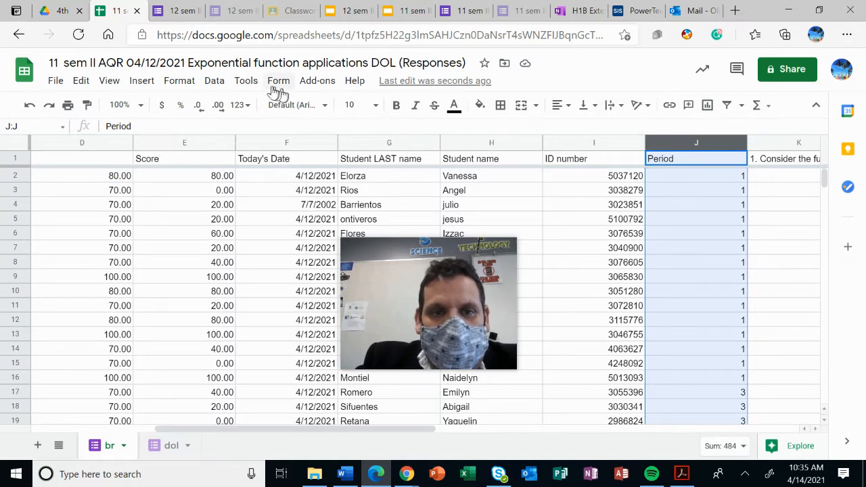
click(218, 86)
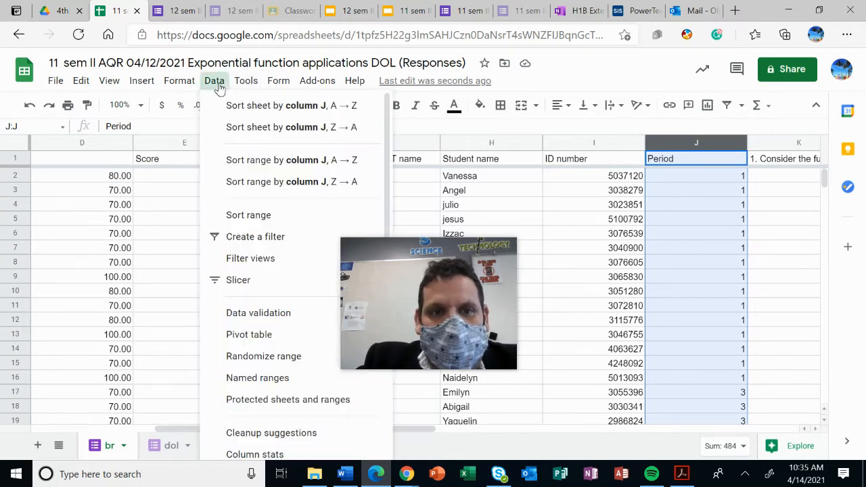
click(254, 108)
scroll(664, 234, down, 3)
scroll(664, 256, down, 8)
scroll(664, 263, down, 12)
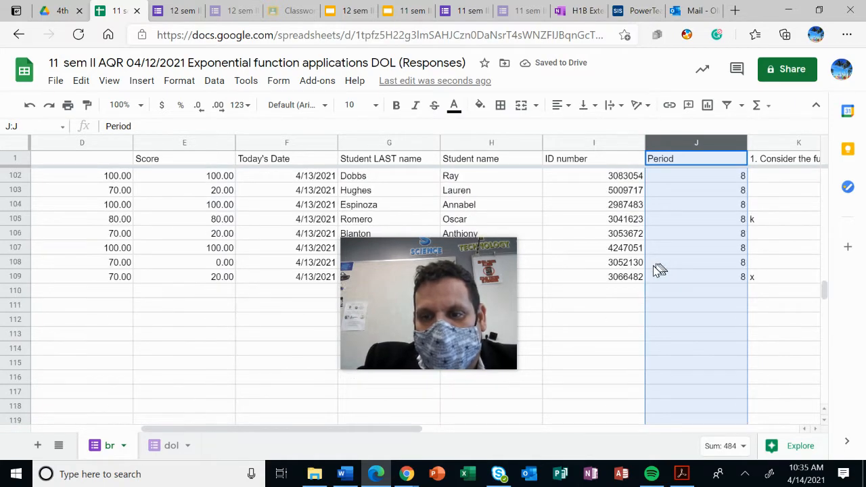
scroll(660, 269, up, 20)
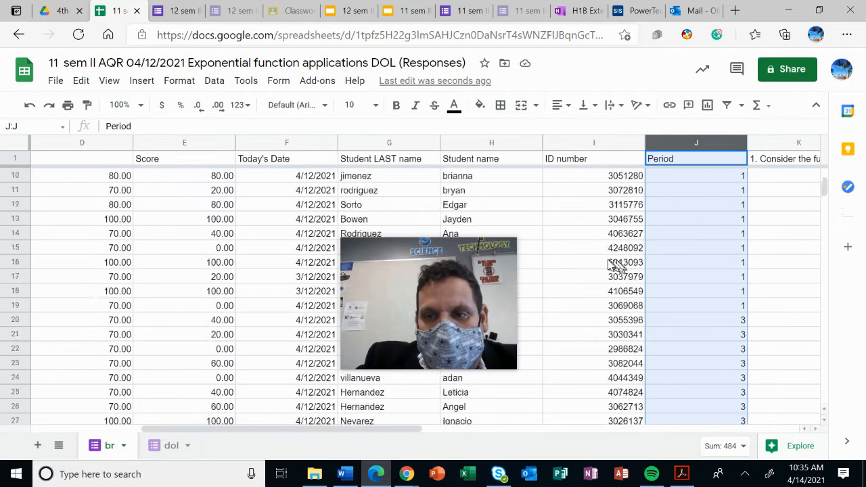
scroll(614, 264, up, 3)
Shade the Period 3 rows from the Score to the Student name column, E20:H40, with a light yellow fill
drag(473, 249, 555, 52)
click(538, 349)
scroll(558, 305, down, 2)
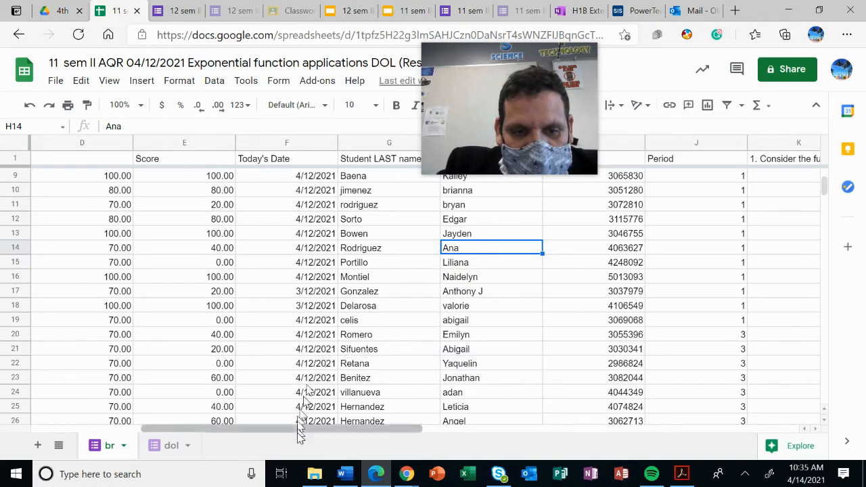
drag(300, 434, 285, 437)
drag(288, 435, 300, 431)
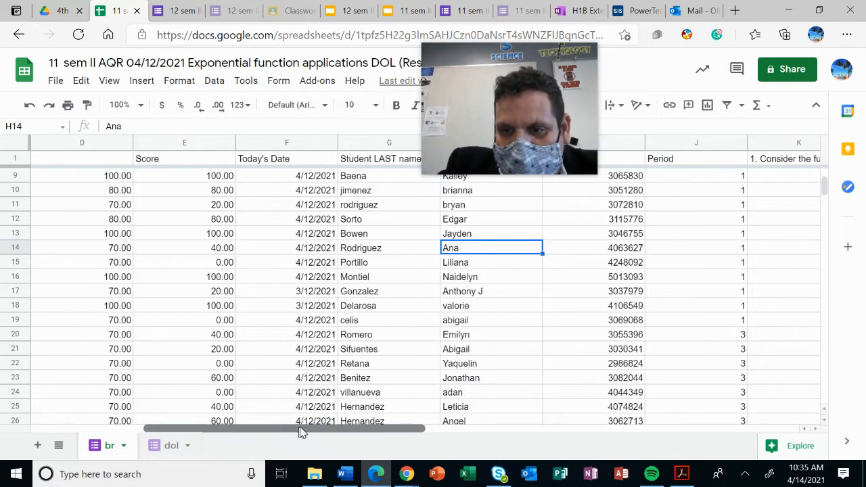
drag(507, 341, 192, 206)
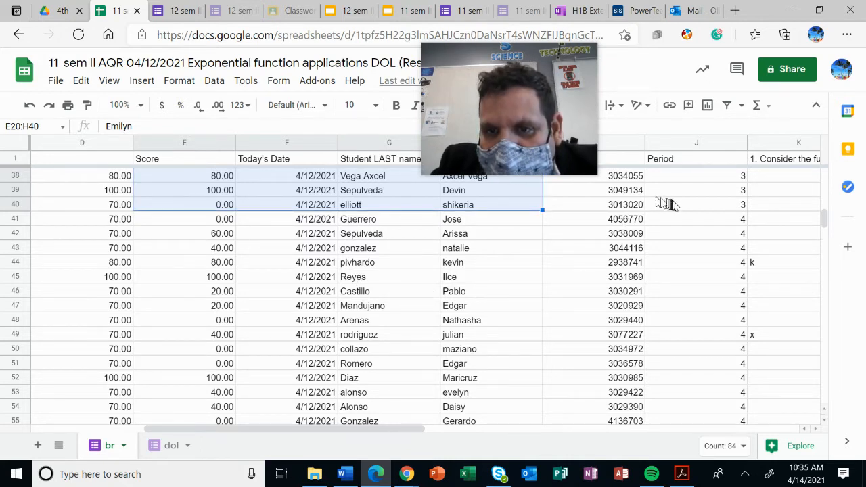
drag(485, 65, 646, 166)
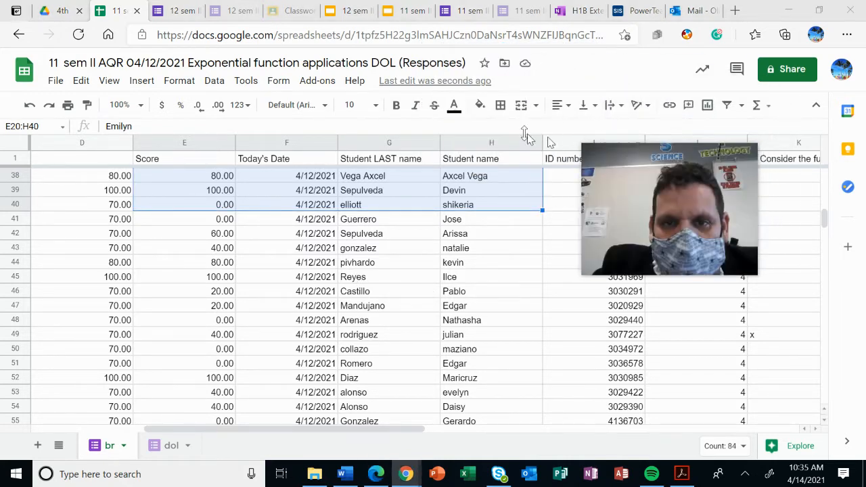
click(480, 105)
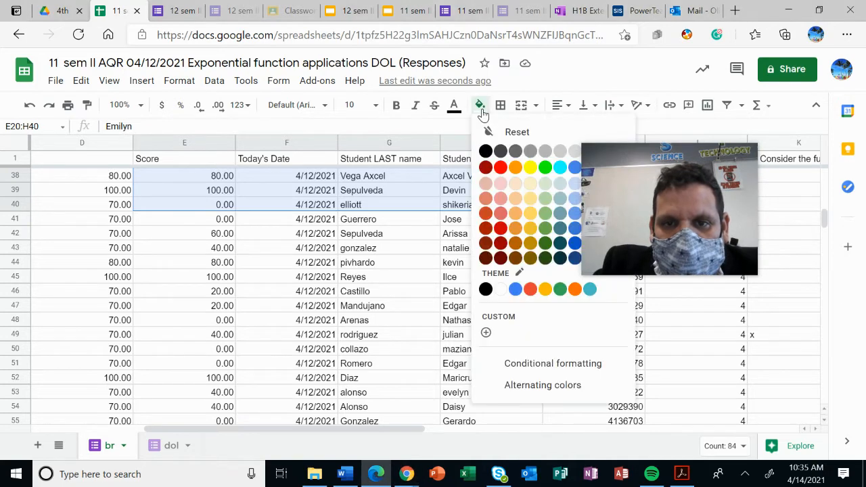
click(531, 189)
Shade the Period 6 rows from the Score to the Student name column, E66:H82, with a light orange fill
drag(596, 227, 597, 131)
scroll(673, 288, down, 3)
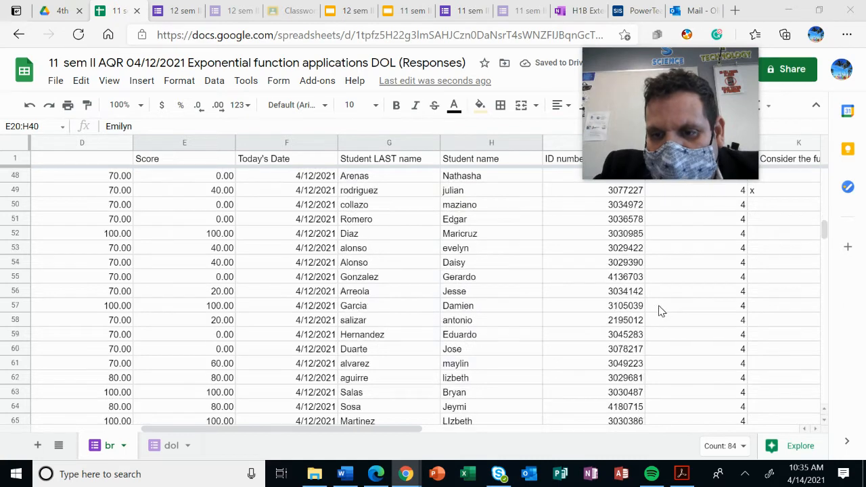
drag(514, 369, 190, 309)
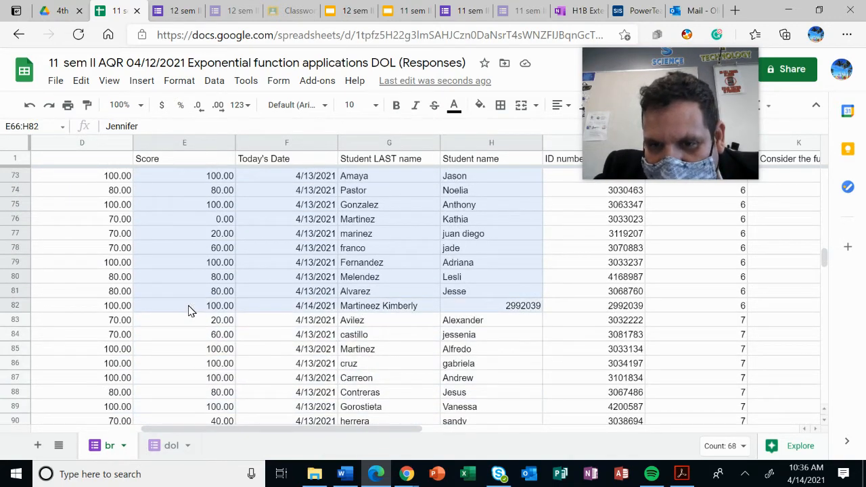
click(480, 106)
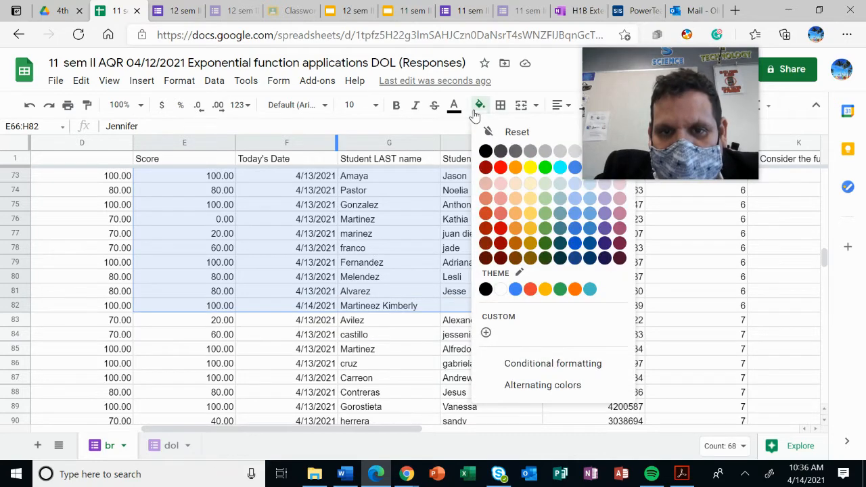
click(518, 190)
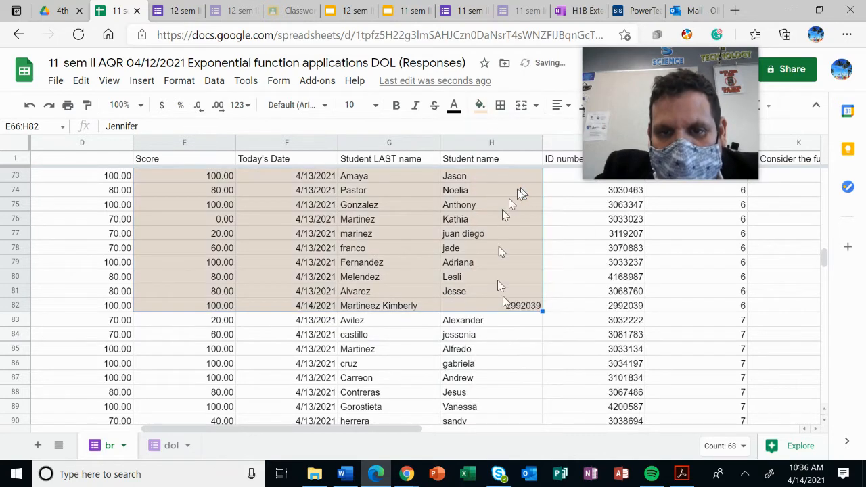
Shade the Period 8 rows from the adjusted score to the Student name column, D98:H109, with a light orange fill
scroll(498, 280, down, 5)
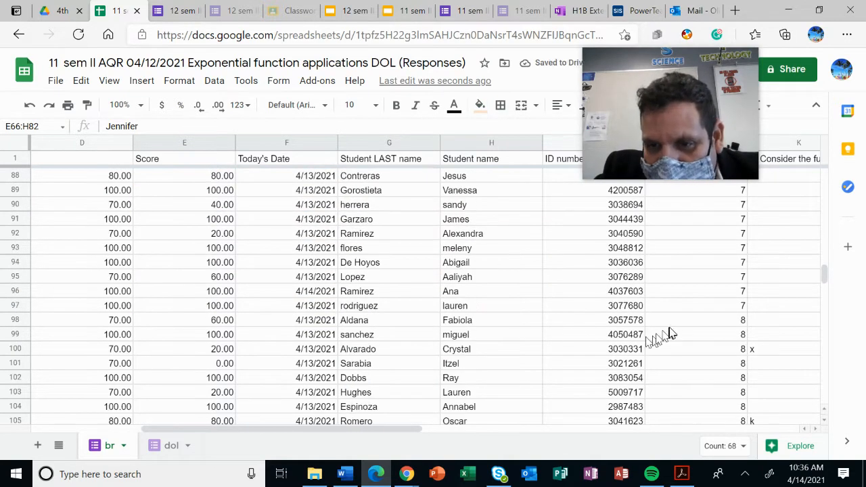
drag(516, 326, 127, 406)
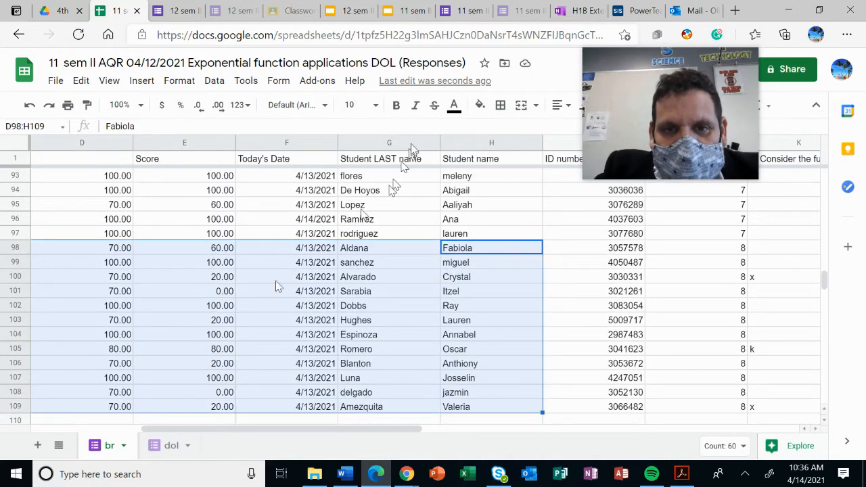
click(479, 107)
click(515, 184)
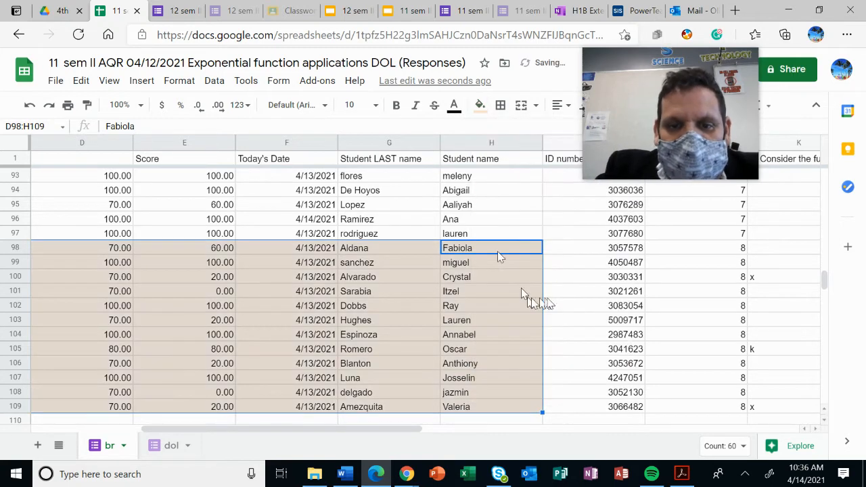
click(554, 292)
Switch to Excel, open the recent file br GRADES.csv, and return to the responses spreadsheet in the browser
drag(402, 431, 291, 430)
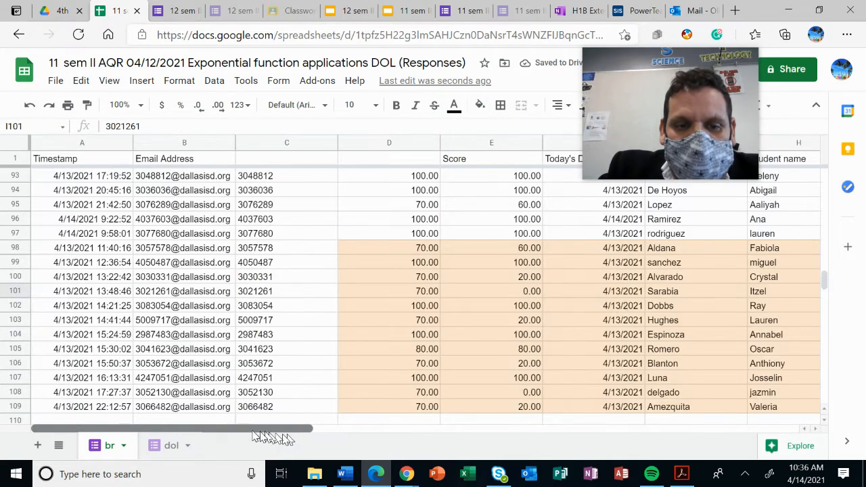
click(468, 477)
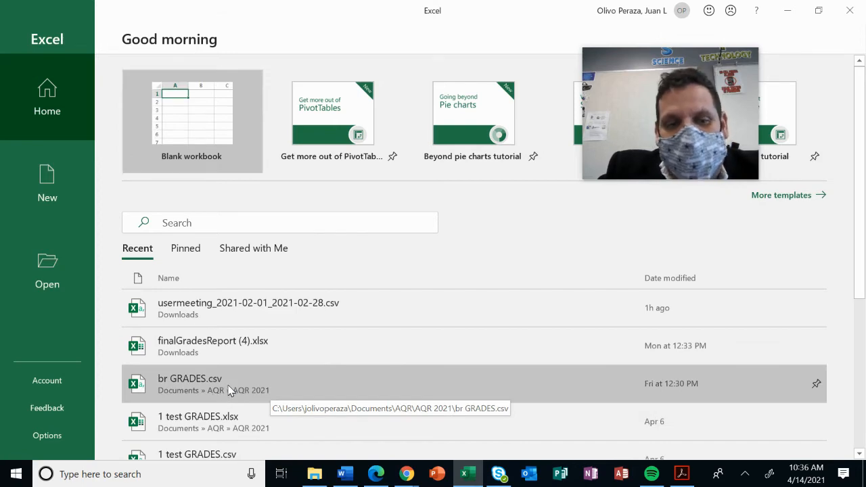
click(230, 388)
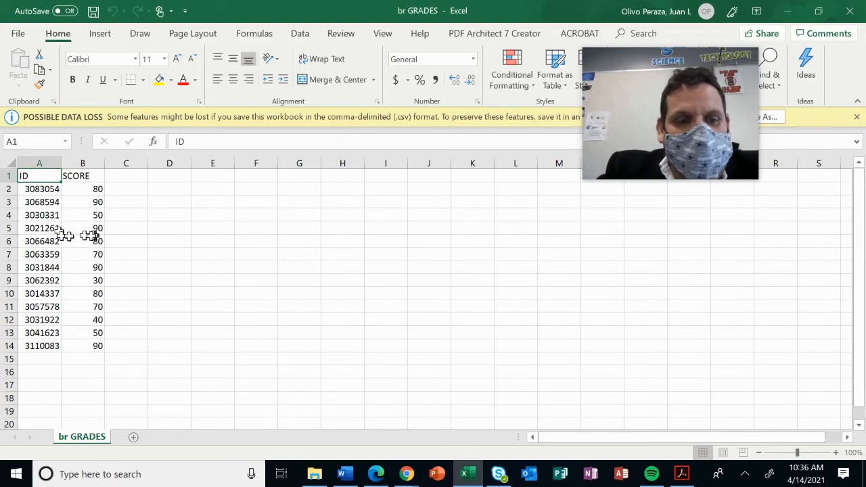
click(374, 475)
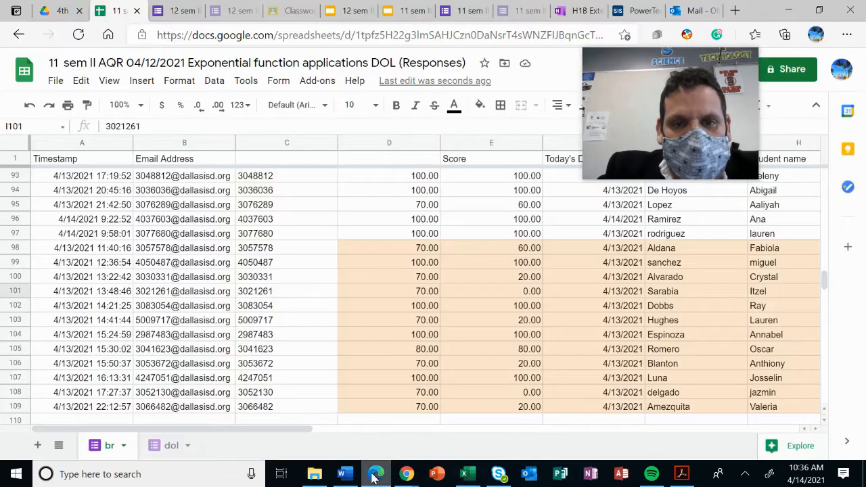
Select the extracted IDs and adjusted scores of the first period group, C2:D19, and check where the group ends
scroll(418, 359, up, 20)
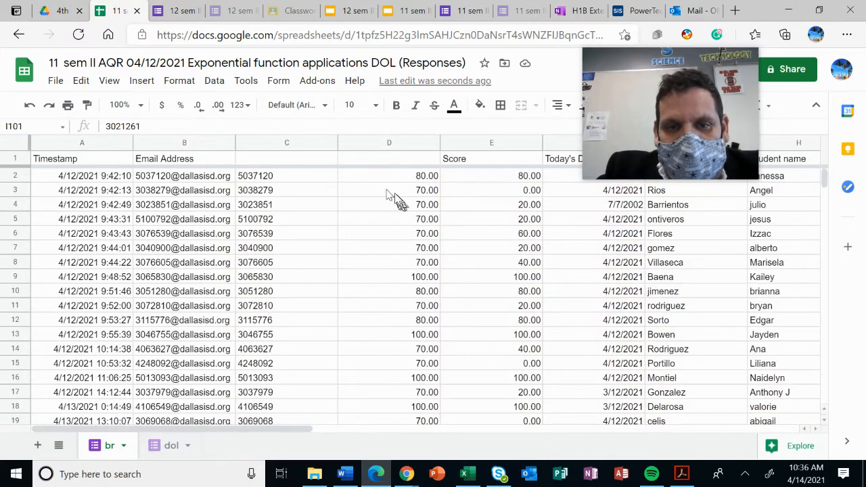
drag(295, 181, 391, 420)
scroll(386, 410, down, 3)
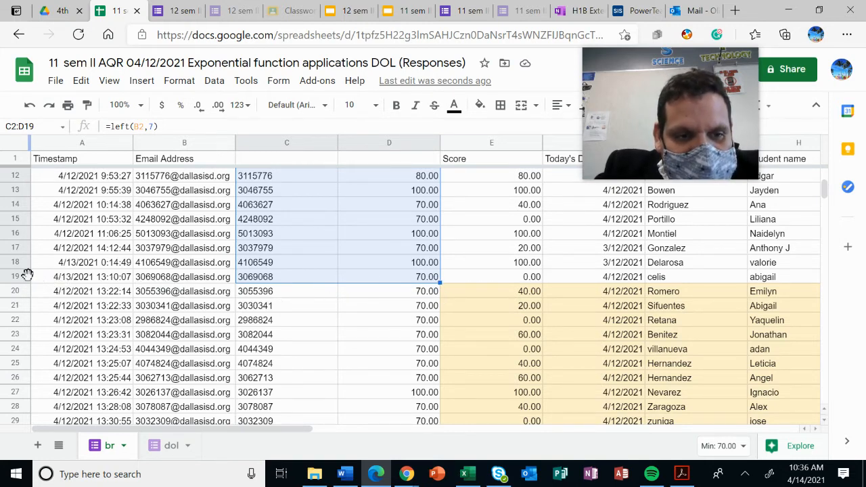
Select the whole of row 19, the last row before the yellow group, and open its row options
click(498, 279)
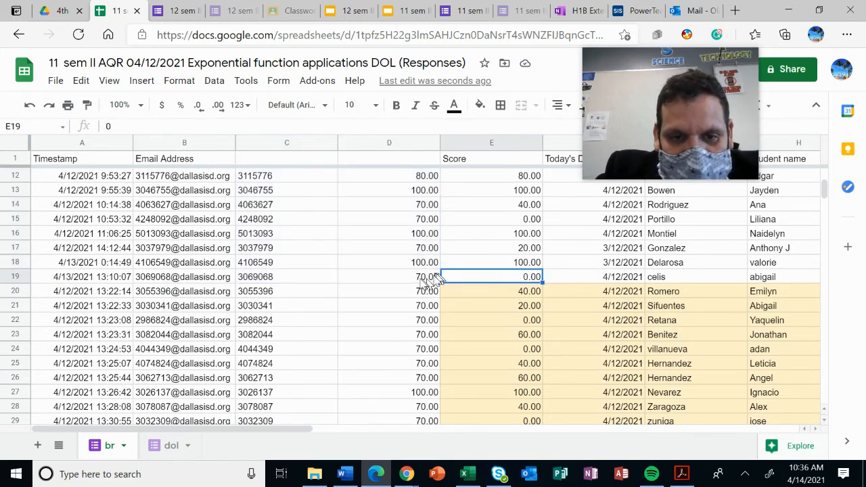
drag(427, 280, 197, 279)
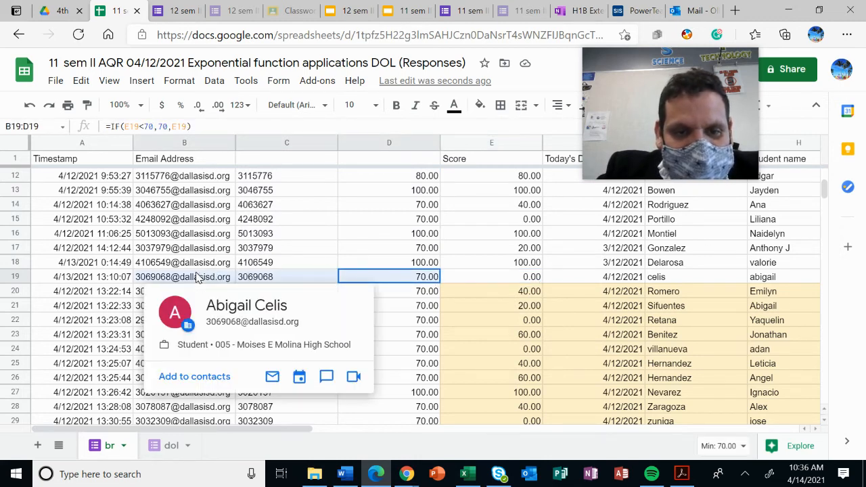
click(18, 276)
right_click(19, 278)
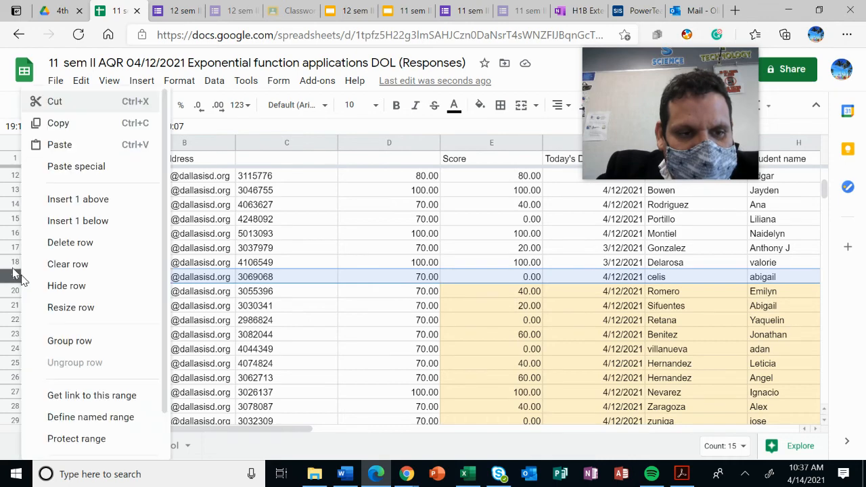